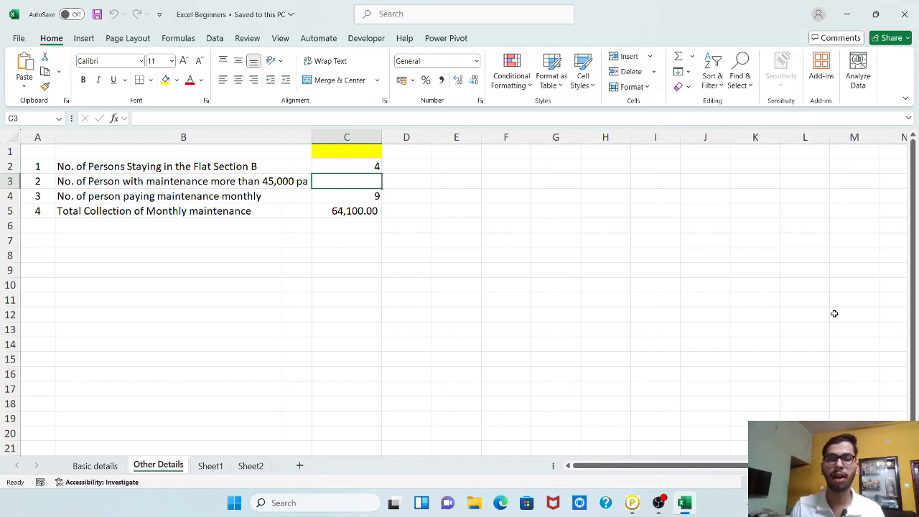
Switch to the Basic details sheet and clear the No. of Months column H1:H15.
left_click(79, 465)
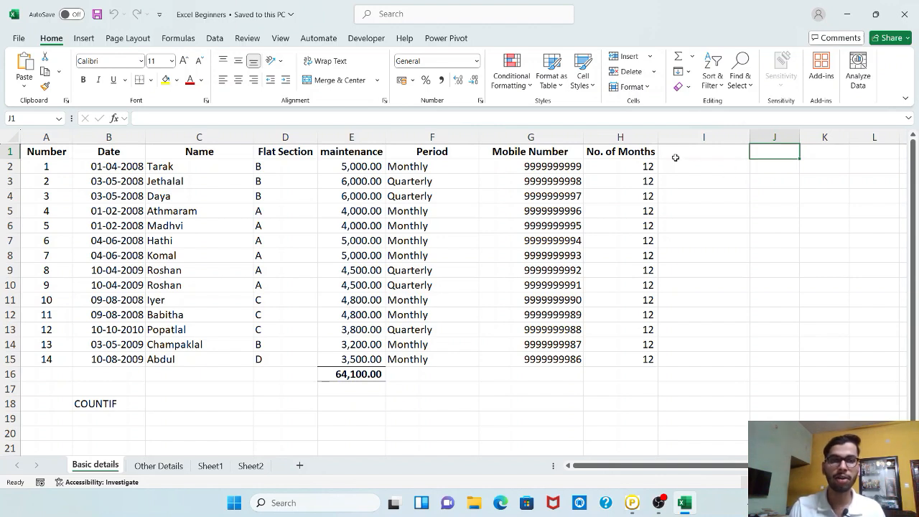
left_click(636, 164)
left_click_drag(644, 152, 657, 356)
key("Delete")
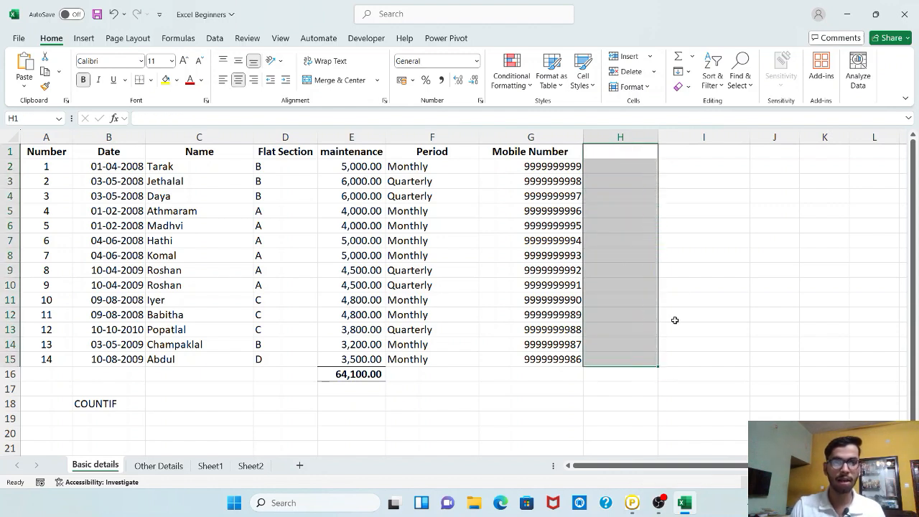
Enter the header No of Months in cell H1.
left_click(678, 164)
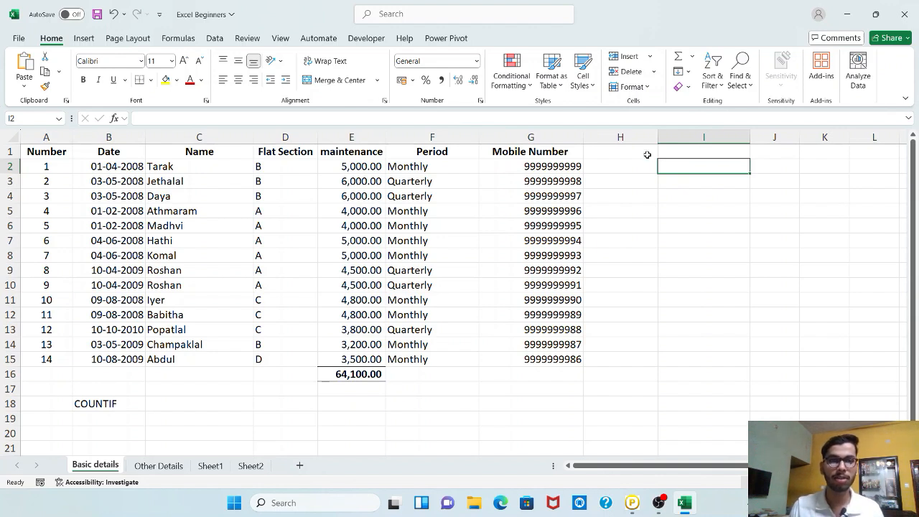
left_click(647, 155)
type("No O")
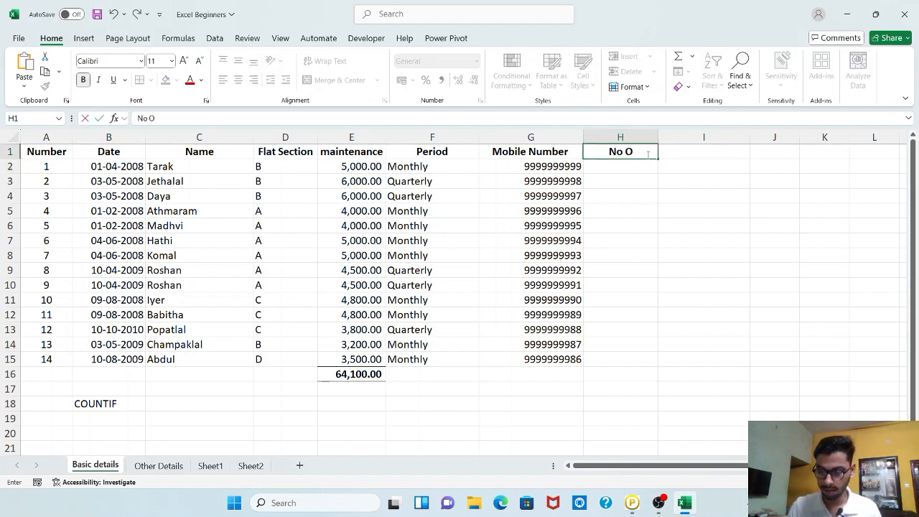
type("f Mon")
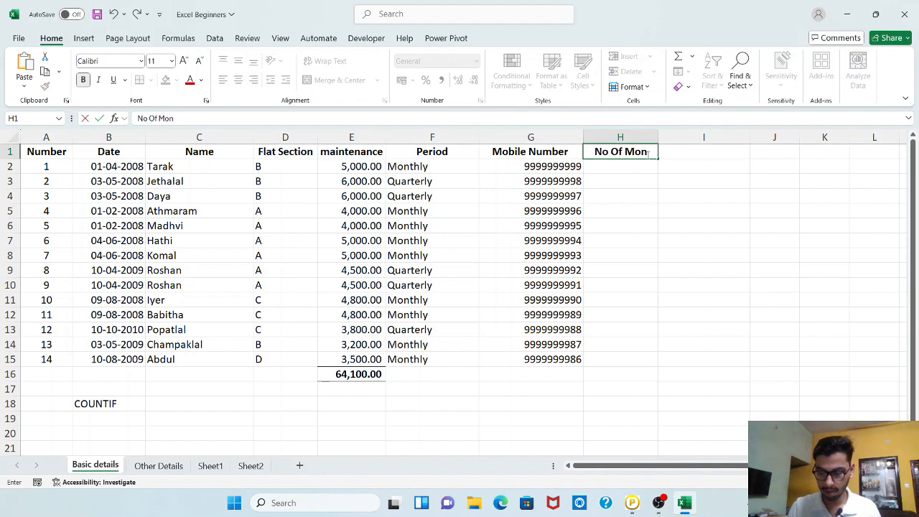
type("ths")
key("Return")
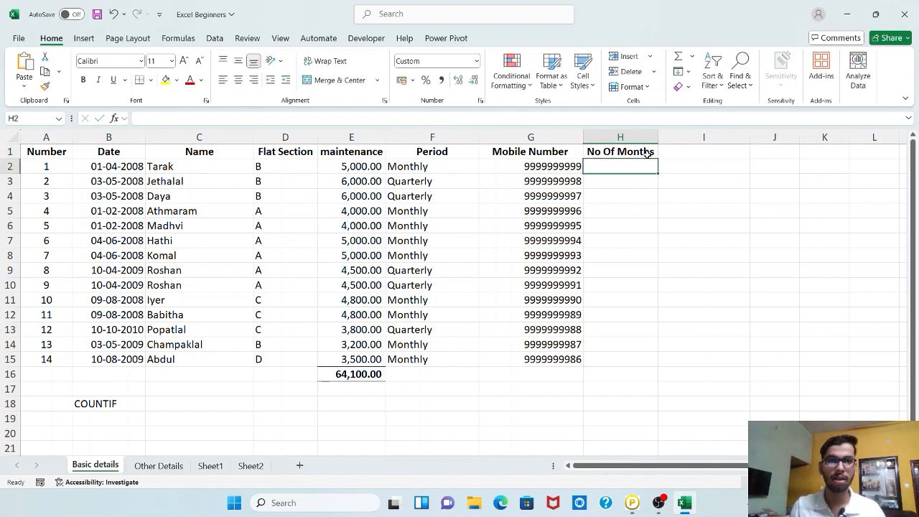
left_click(647, 153)
left_click(154, 118)
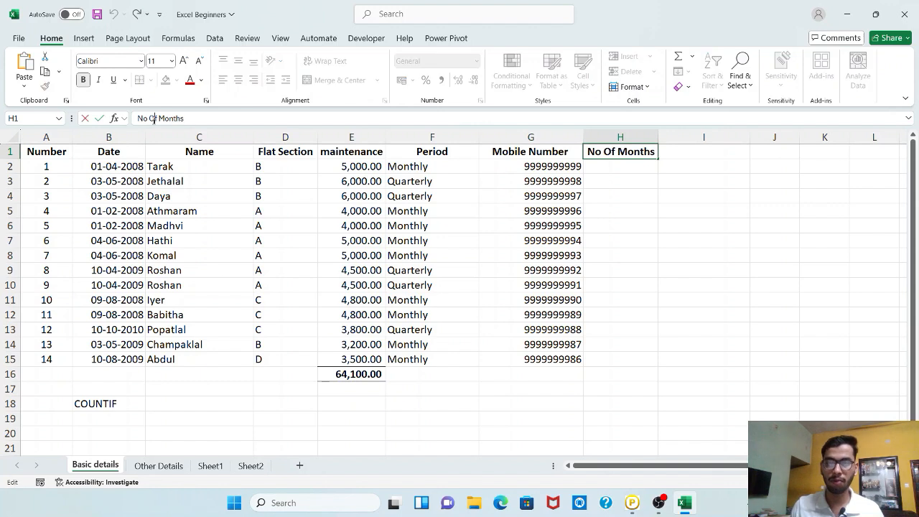
key("BackSpace")
type("o")
key("Return")
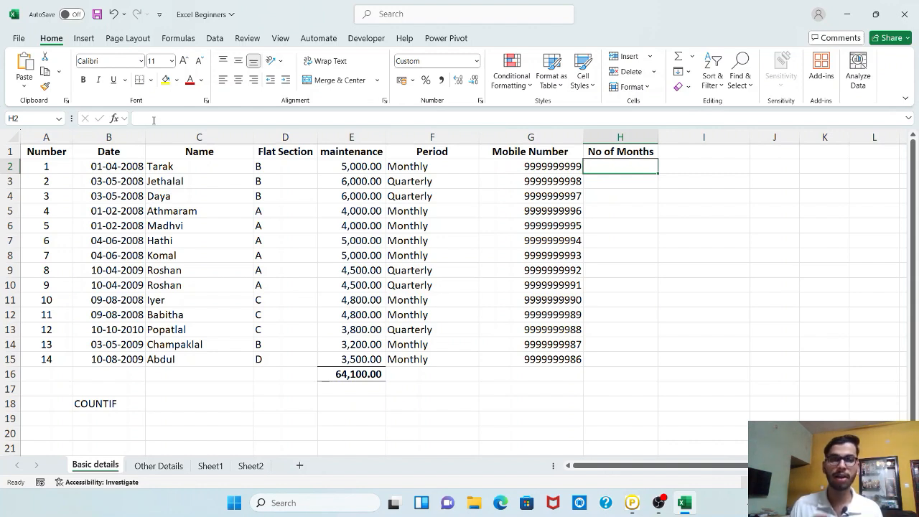
Enter the formula =IF(F2="Monthly","12","4") in H2.
type("=")
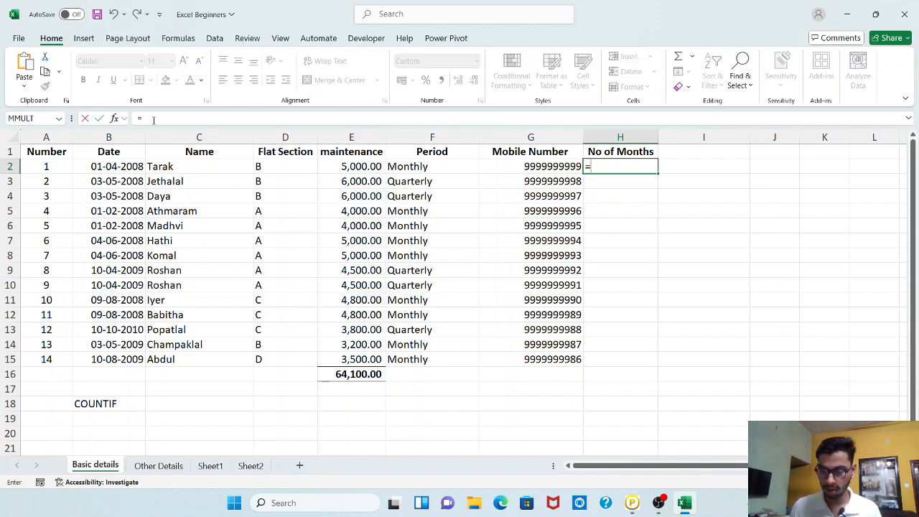
type("IF(")
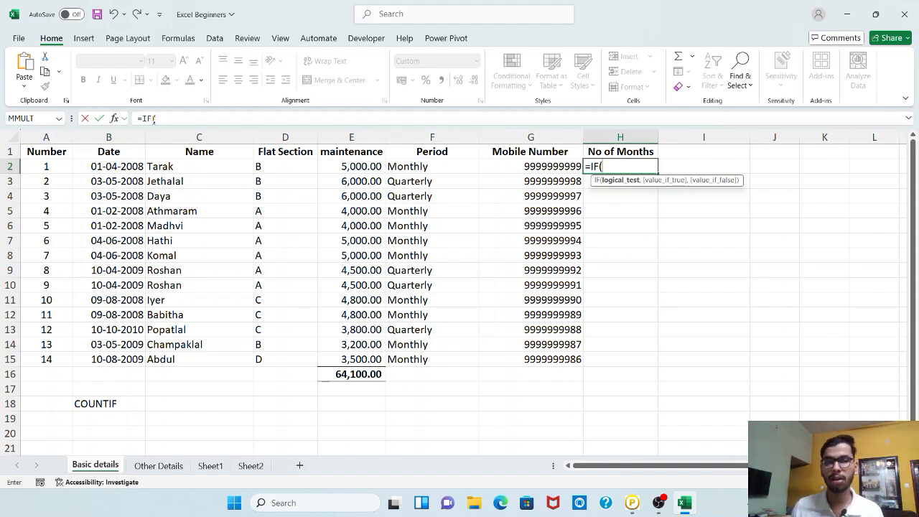
left_click(394, 166)
type("=")
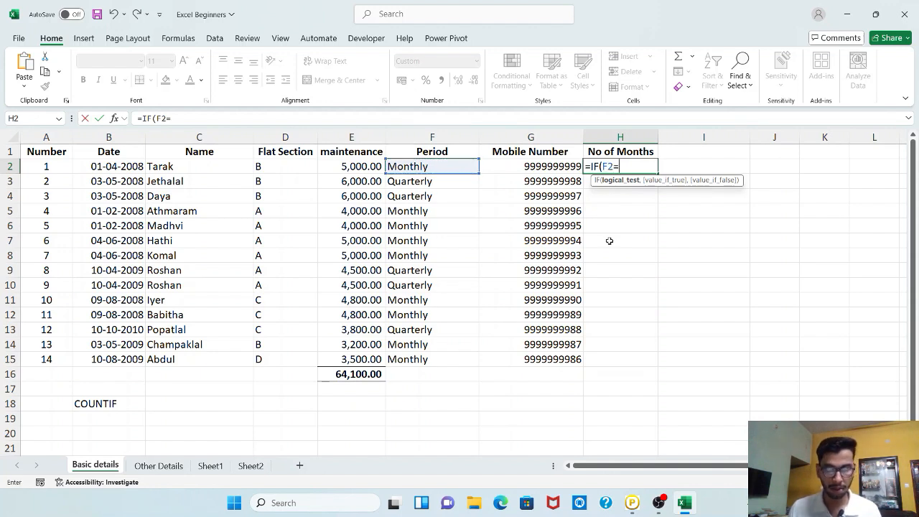
type("\"Mont")
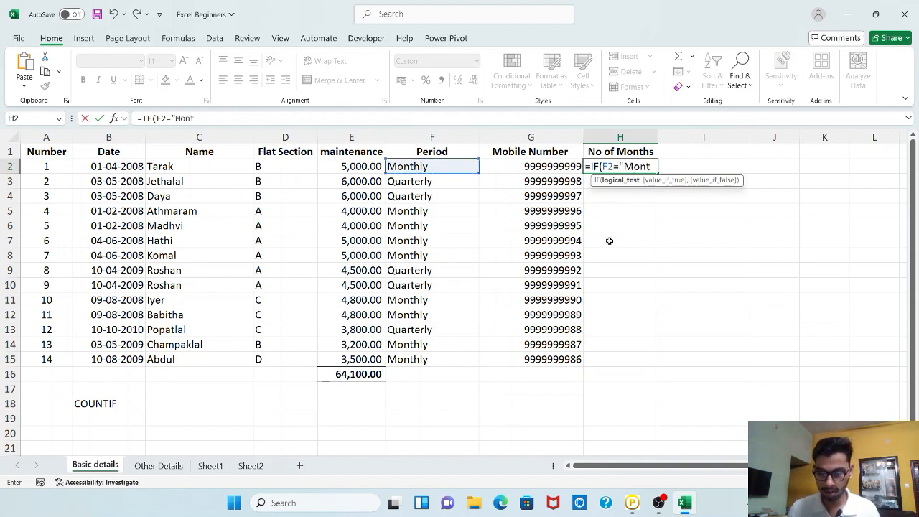
type("hly\"")
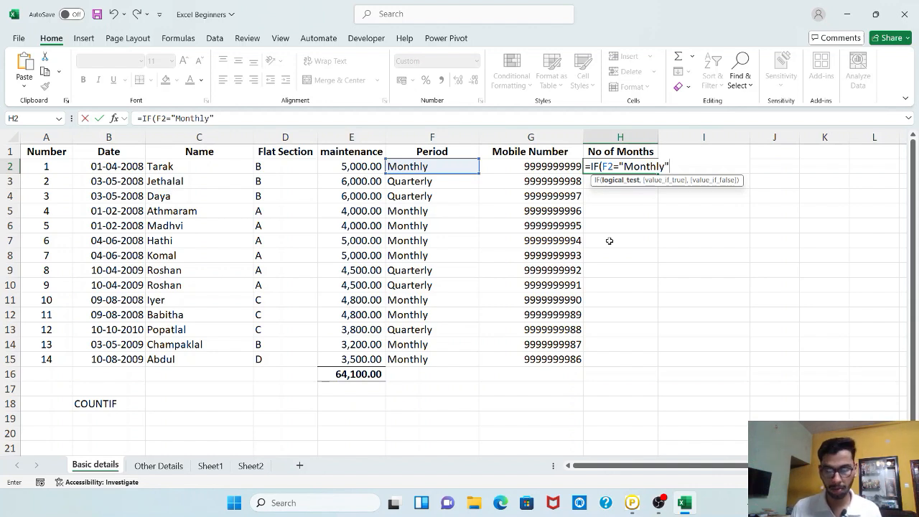
type(",")
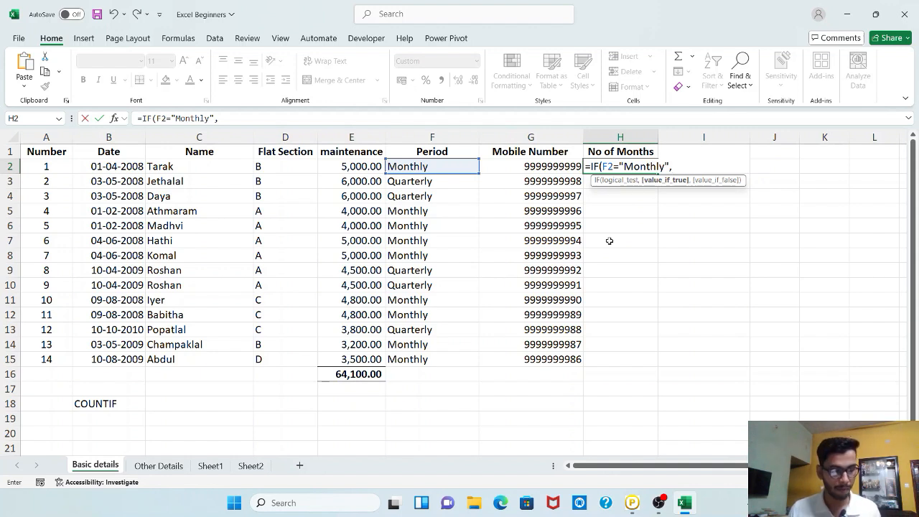
type("12")
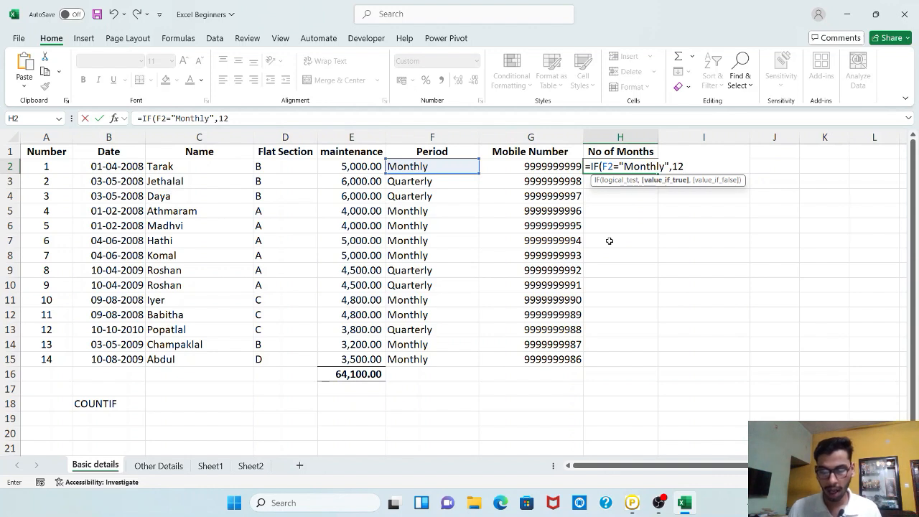
type(",4")
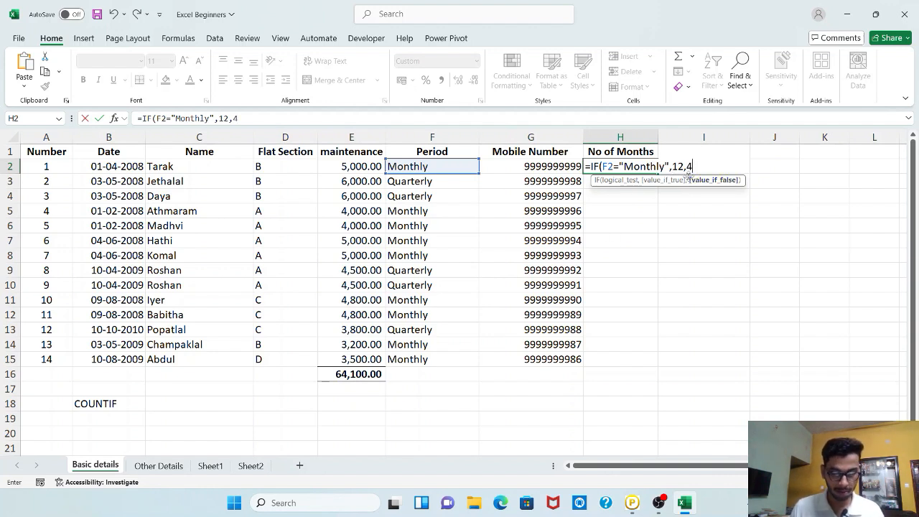
left_click(673, 166)
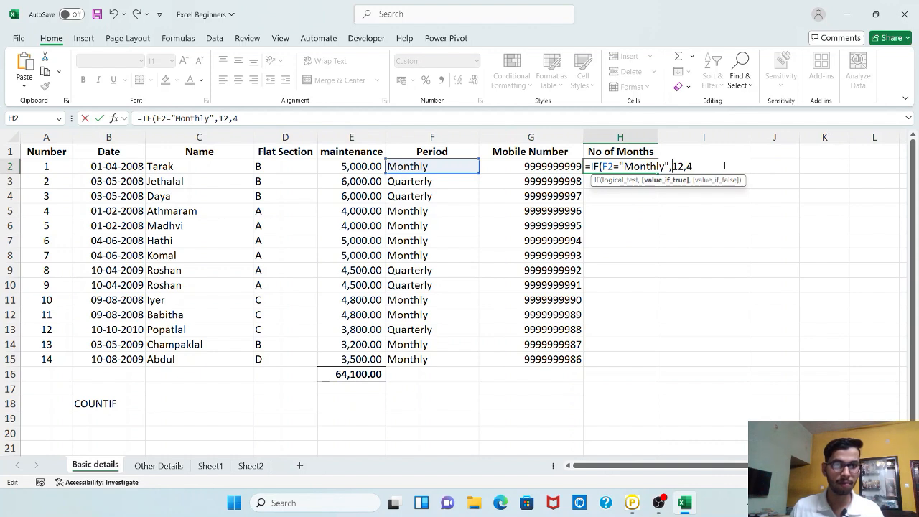
type("\",")
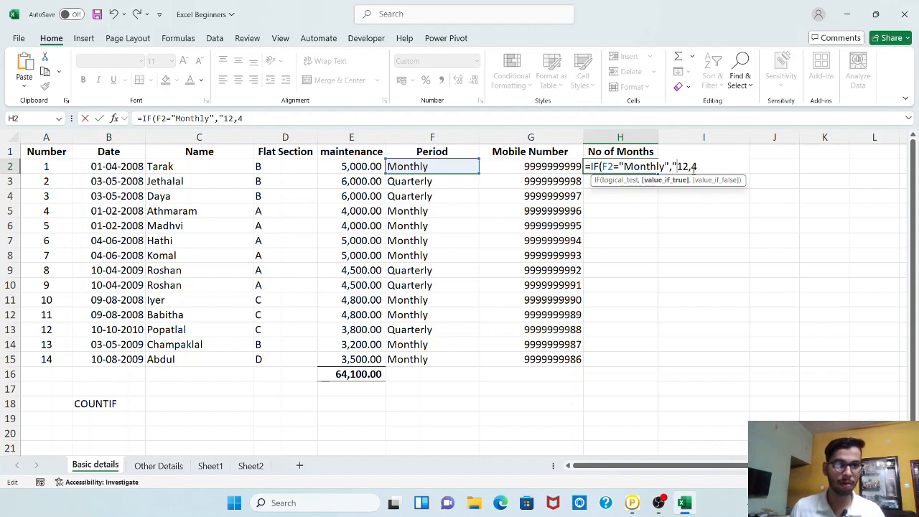
type("\"")
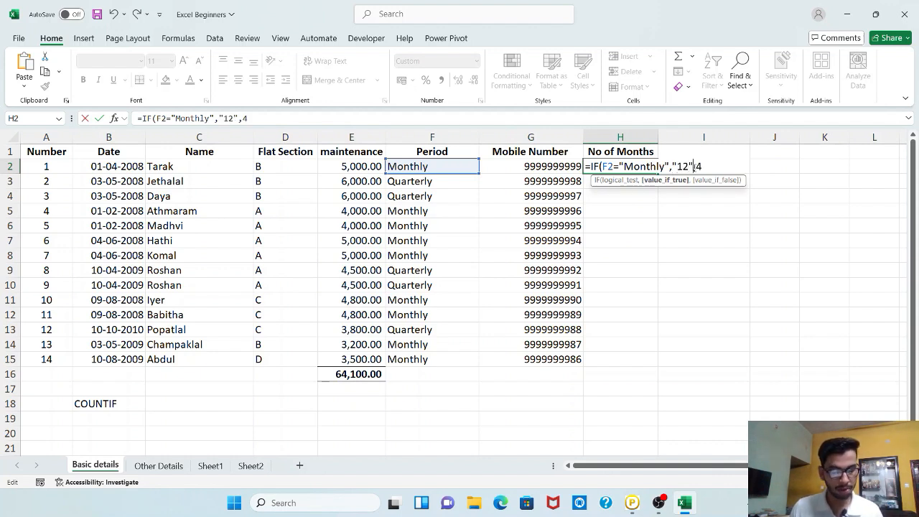
key("Right")
type("\"")
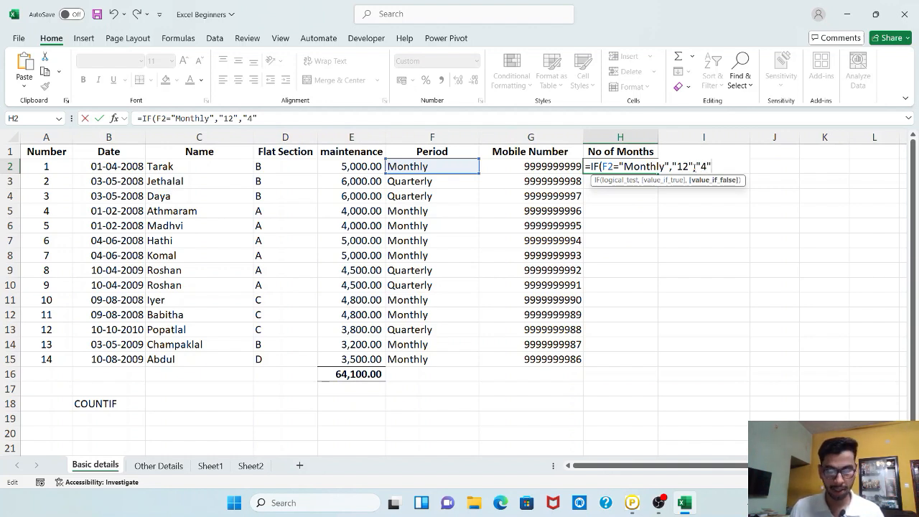
type("\")")
key("Return")
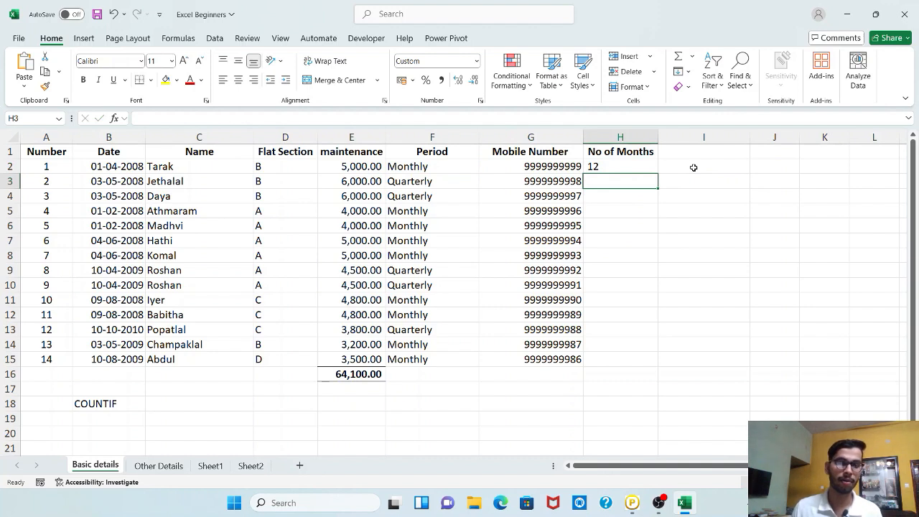
Fill the H2 formula down the No of Months column to row 15.
left_click(653, 161)
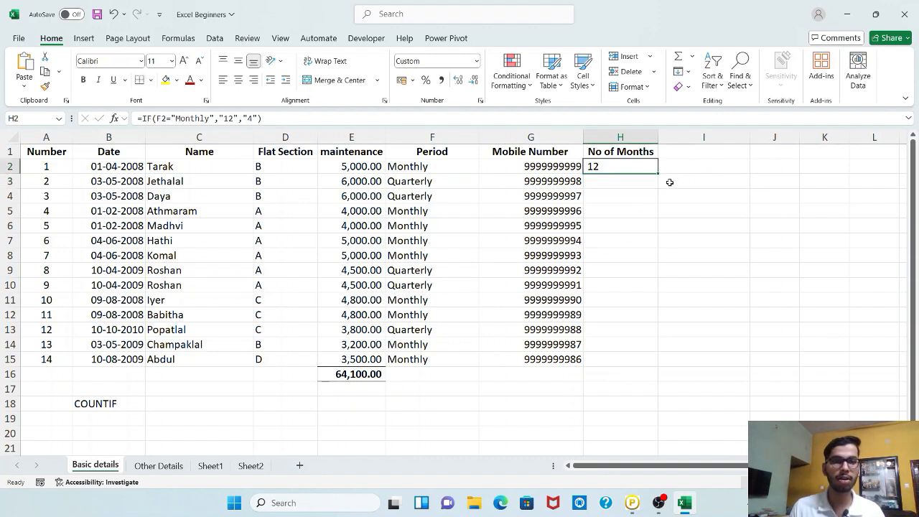
double_click(658, 174)
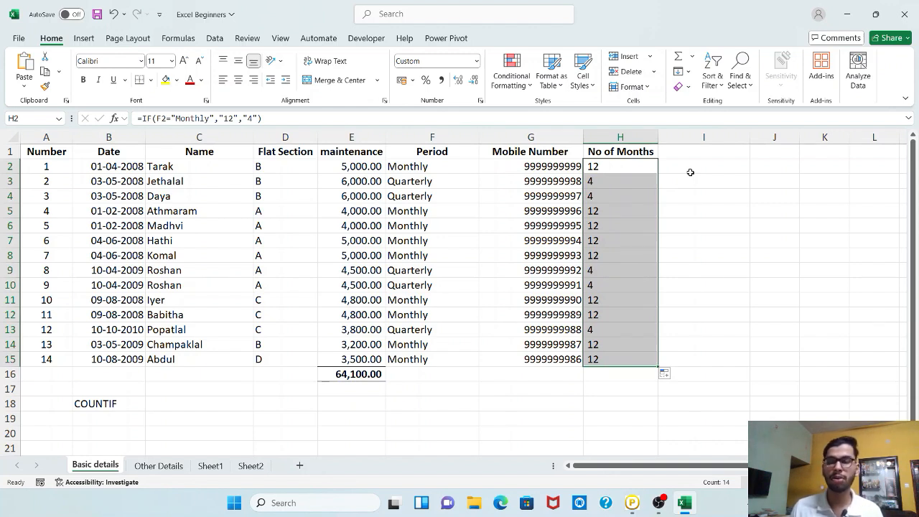
Select rows 3–4 and then rows 5–8 to compare their periods with the month counts.
left_click(642, 185)
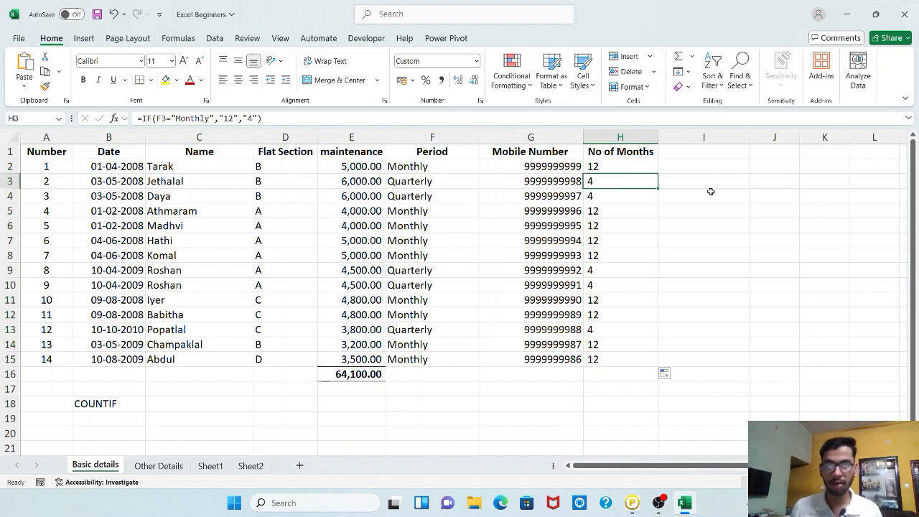
key("shift+space")
key("shift+Down")
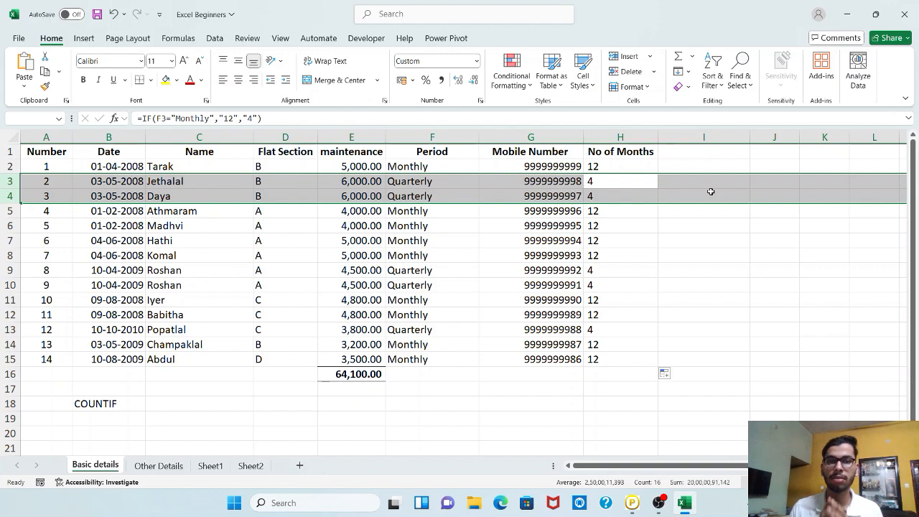
key("Down")
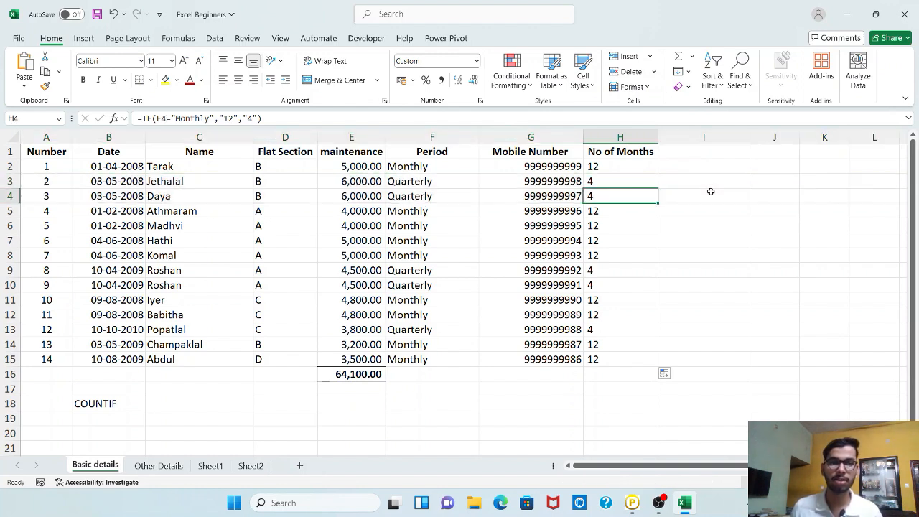
key("Down")
key("shift+space")
key("shift+Down")
key("shift+Down")
key("shift+Down")
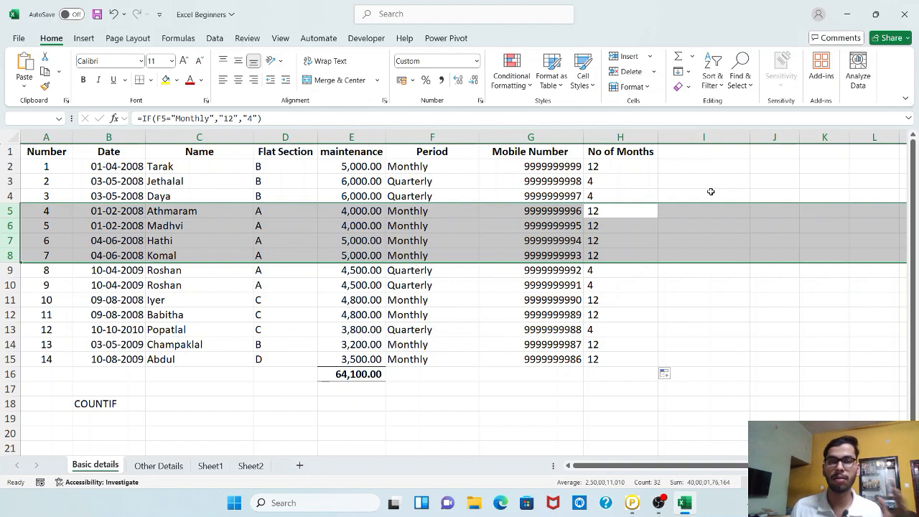
Add the header Annual Maintenance in I1 and autofit column I to its contents.
left_click(695, 153)
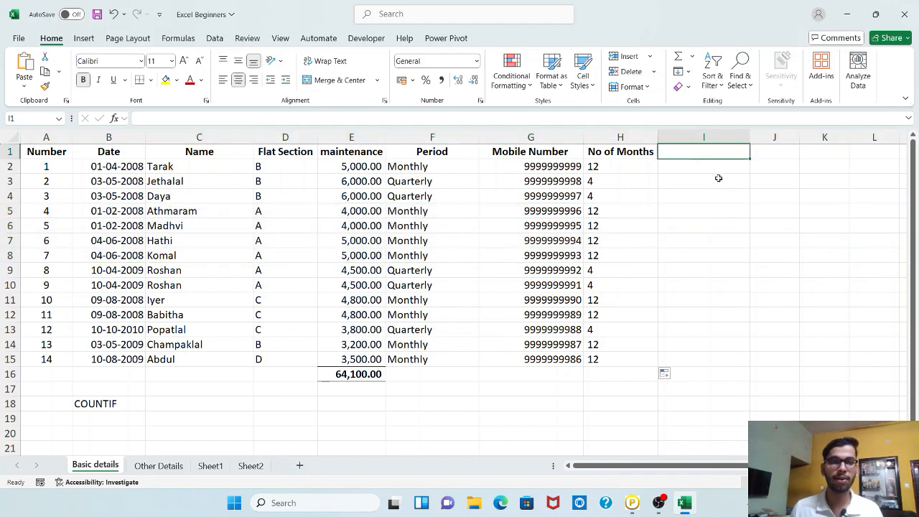
type("Annu")
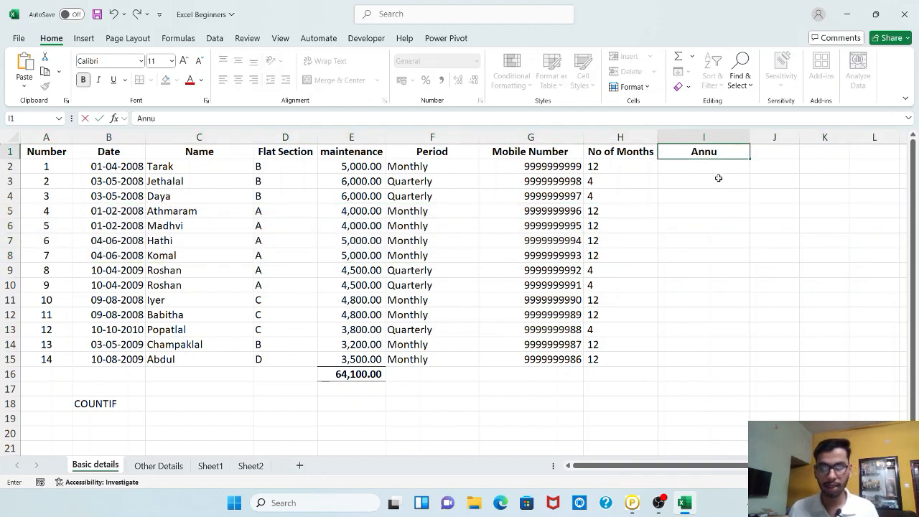
type("al Maintena")
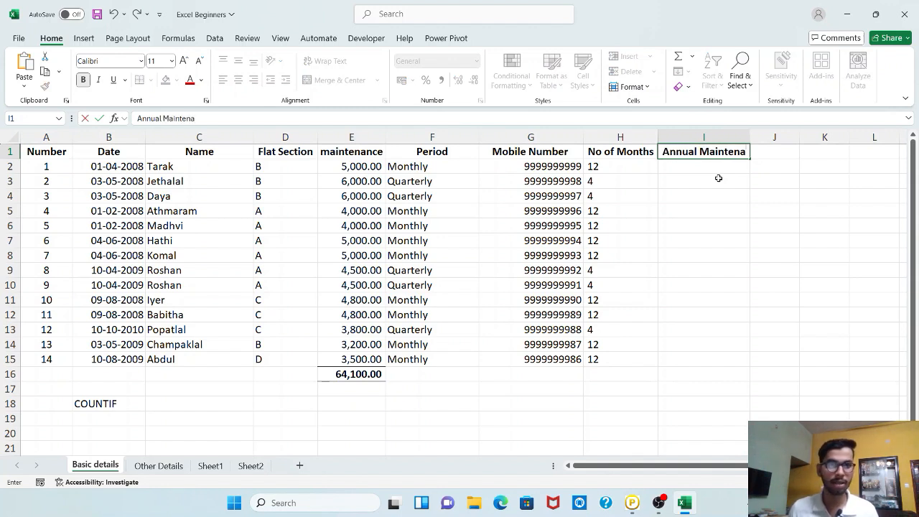
type("nce")
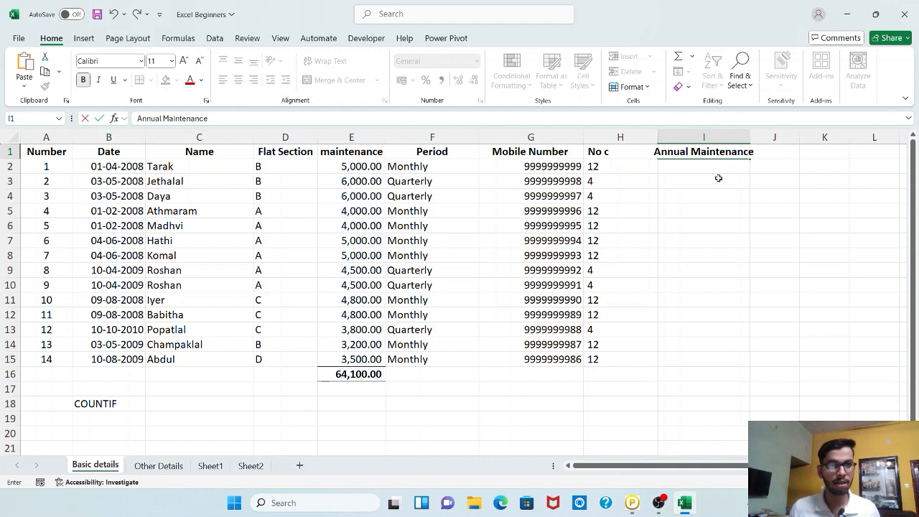
key("Return")
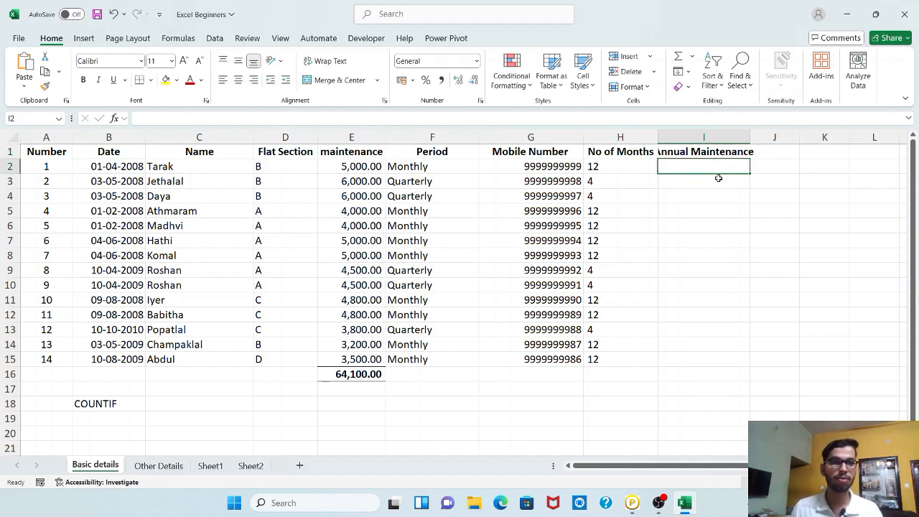
double_click(751, 137)
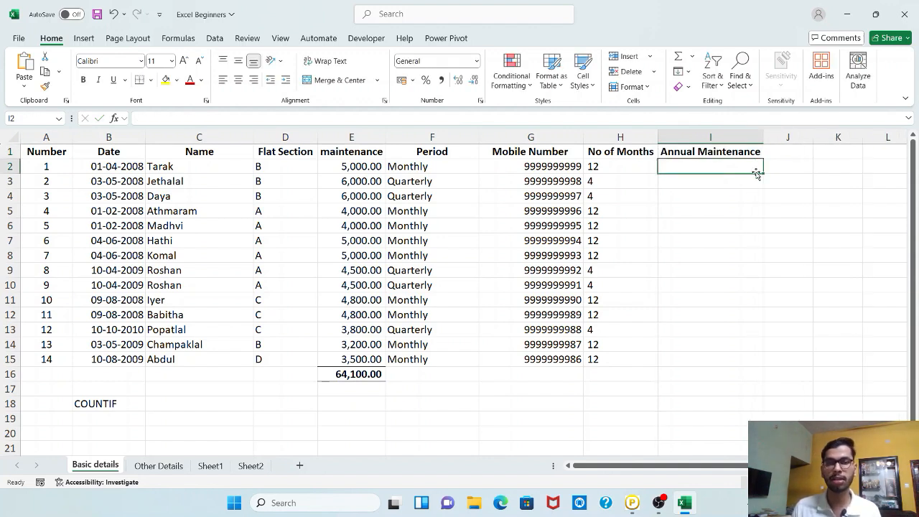
Enter the formula =E2*H2 in I2 to multiply maintenance by the number of months.
type("=")
key("Left")
key("Left")
key("Left")
key("Left")
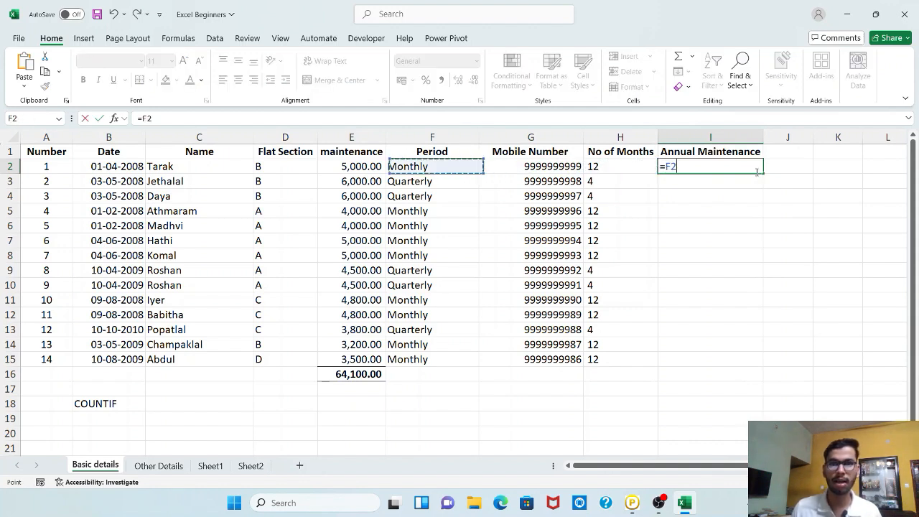
type("*")
key("Left")
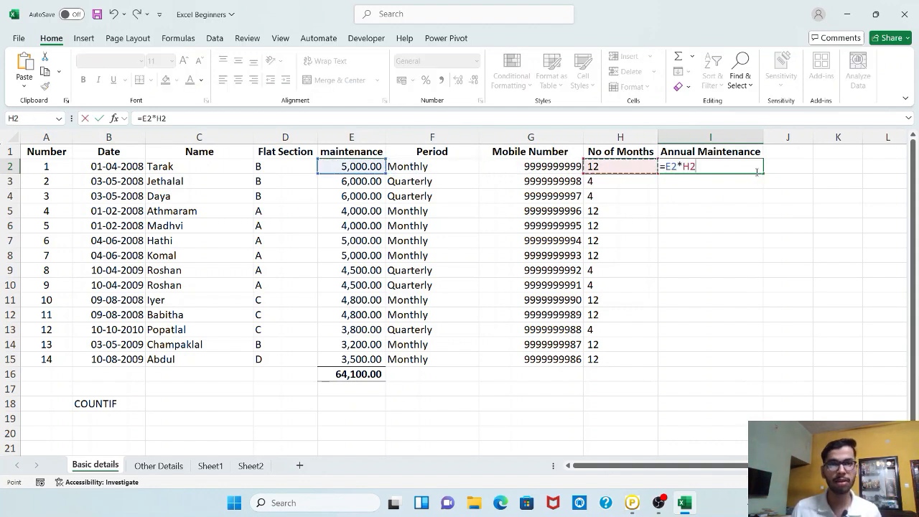
key("Return")
Fill the I2 formula down to row 15 and apply comma number format to the Annual Maintenance values.
left_click(749, 167)
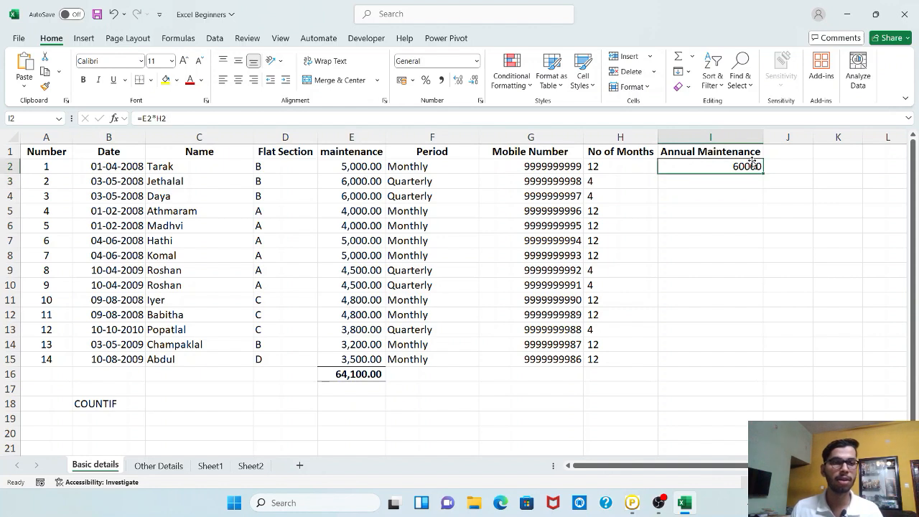
double_click(763, 174)
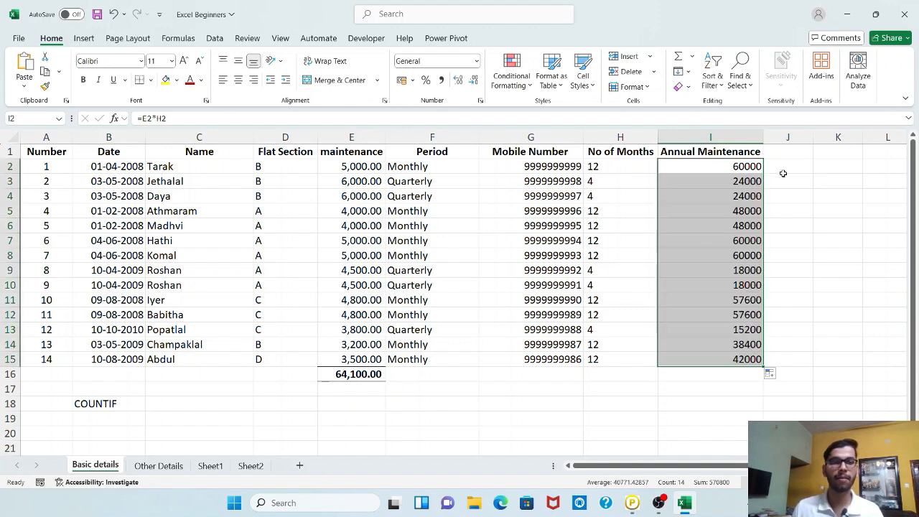
left_click(441, 80)
left_click(797, 156)
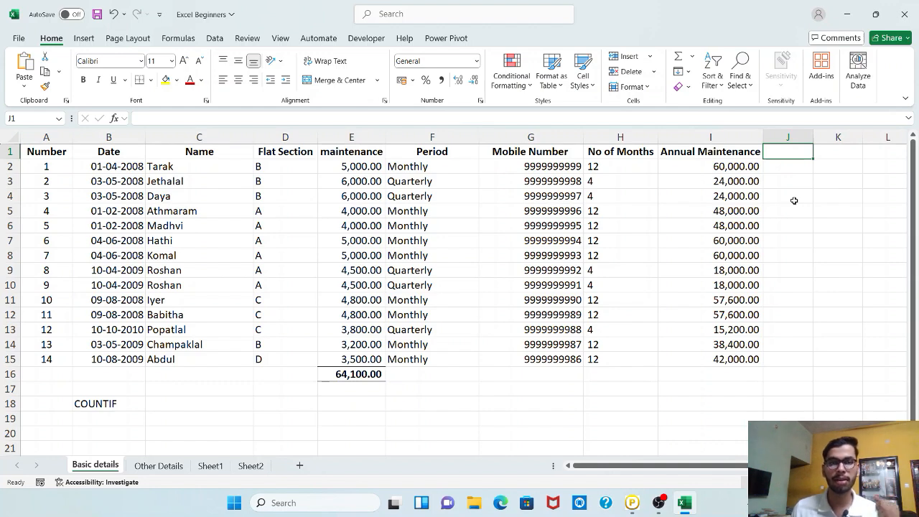
Review the Other Details questions against the No of Months and Annual Maintenance columns in Basic details.
left_click(158, 466)
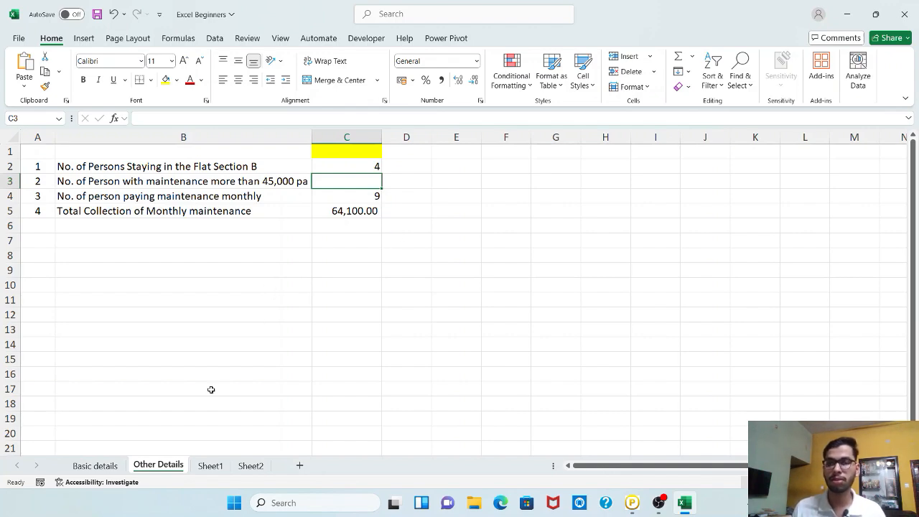
left_click(94, 468)
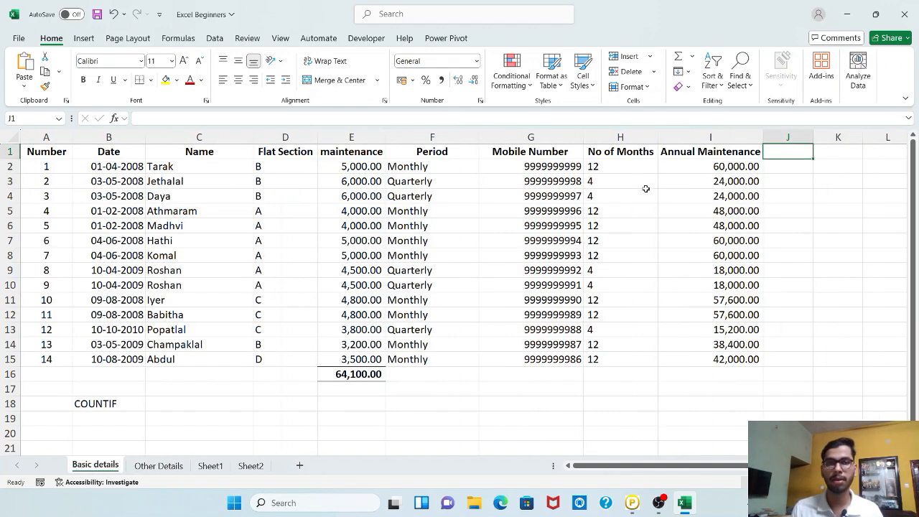
left_click_drag(646, 149, 755, 359)
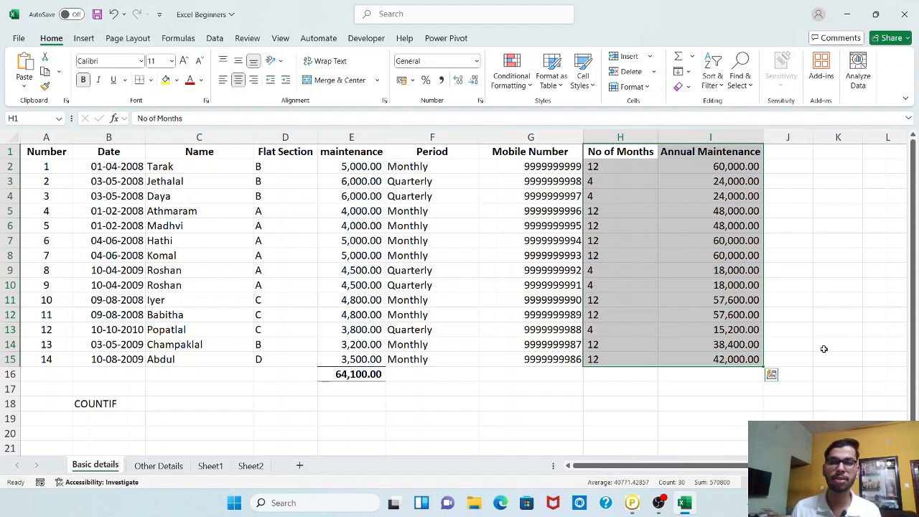
left_click(771, 154)
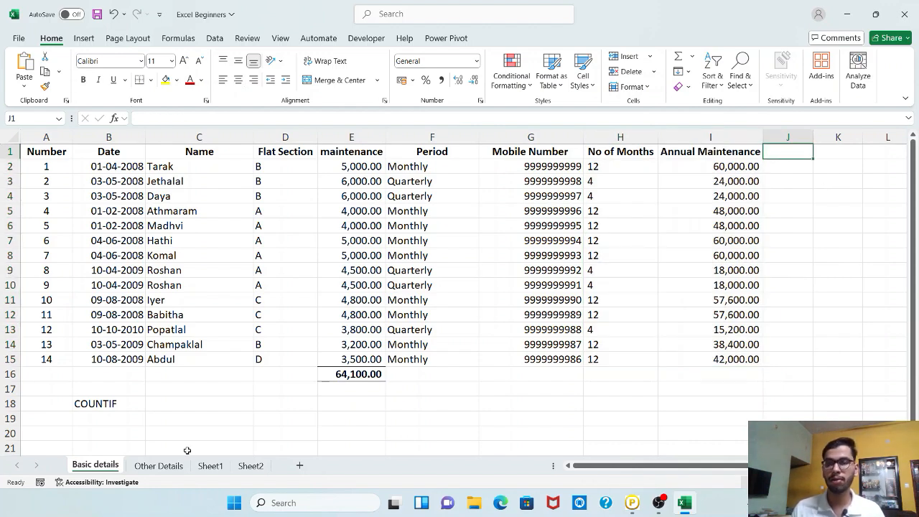
In C3 of Other Details, enter =COUNTIF('Basic details'!I2:I15,">45000") to count annual maintenance above 45,000.
left_click(160, 465)
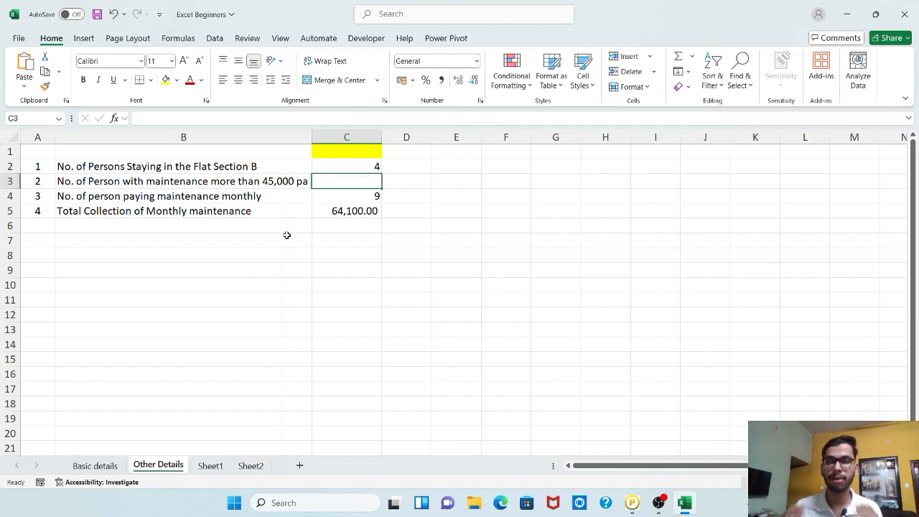
type("=")
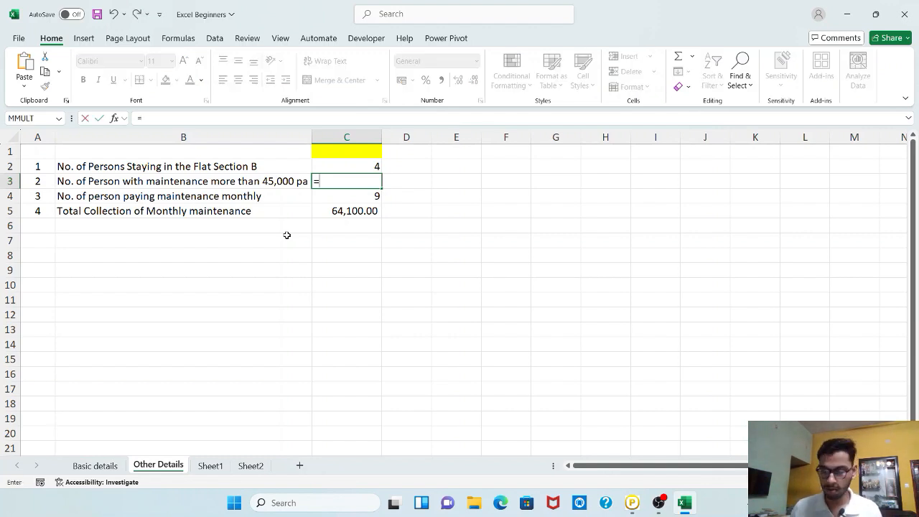
type("countif")
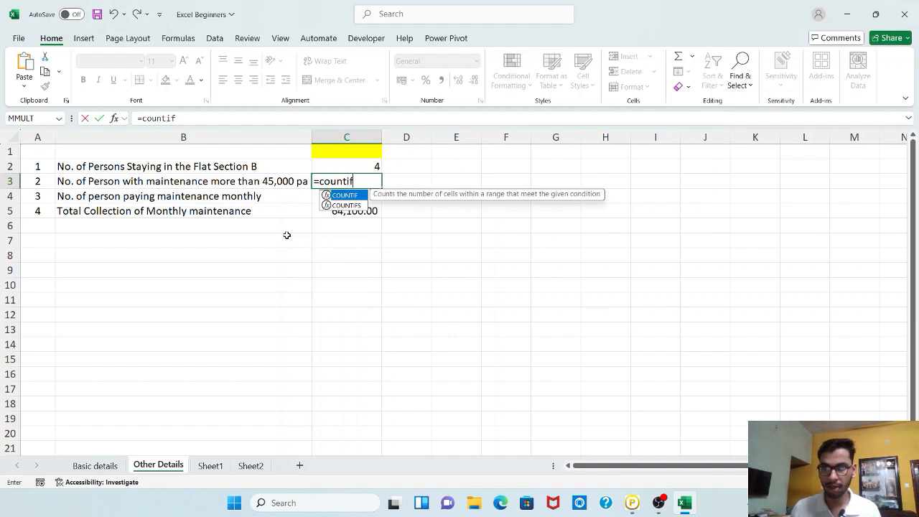
key("Tab")
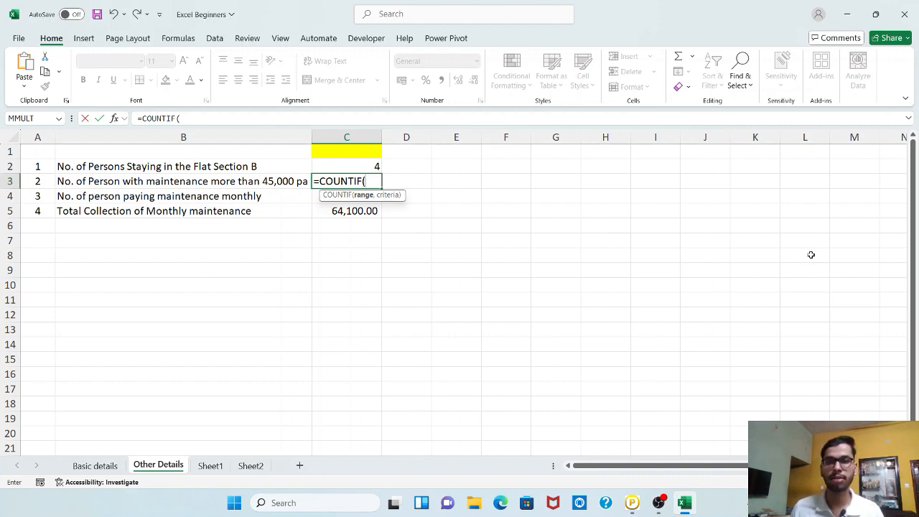
left_click(95, 465)
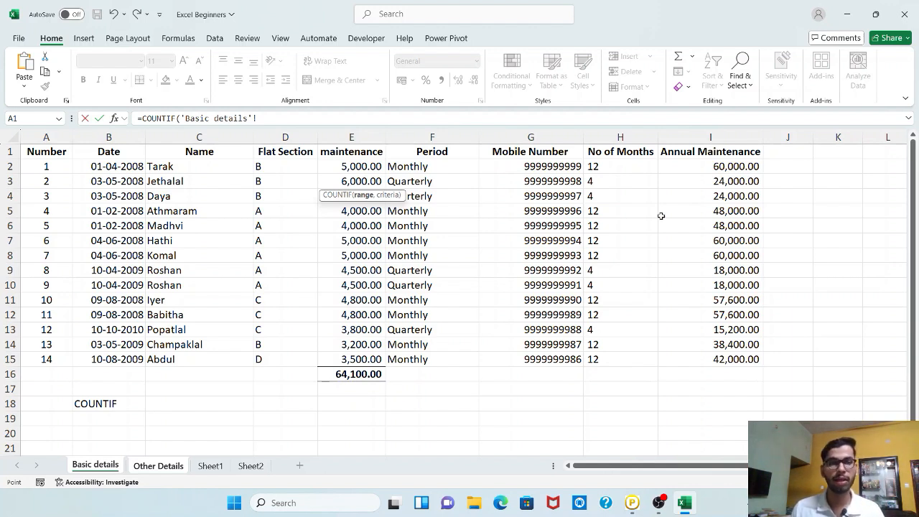
left_click_drag(718, 164, 718, 359)
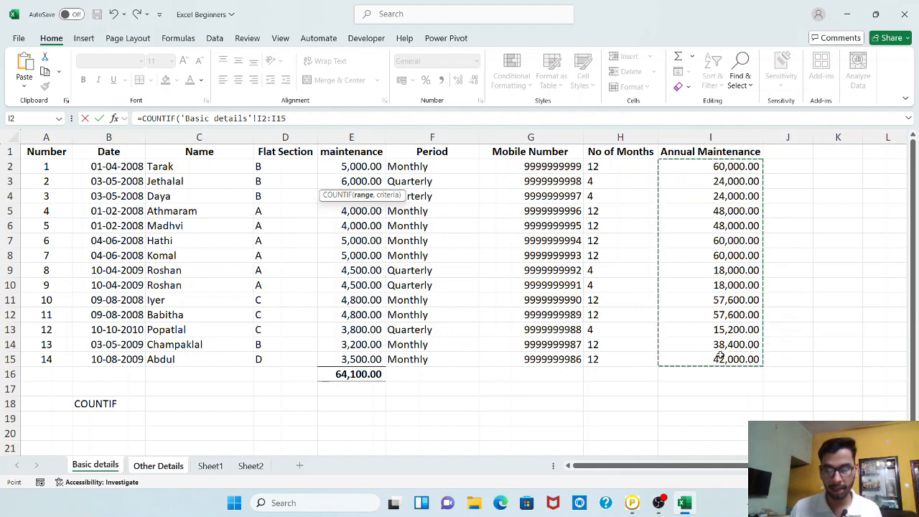
type(",\">")
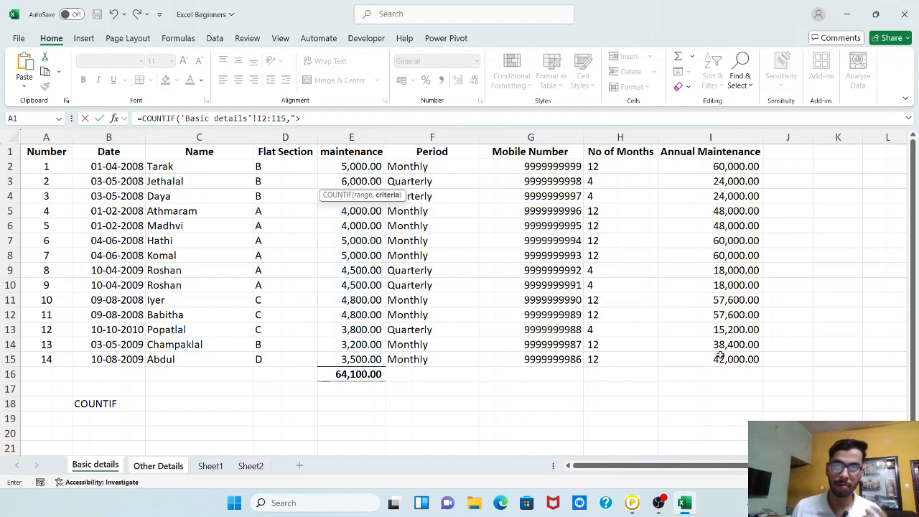
type("4500")
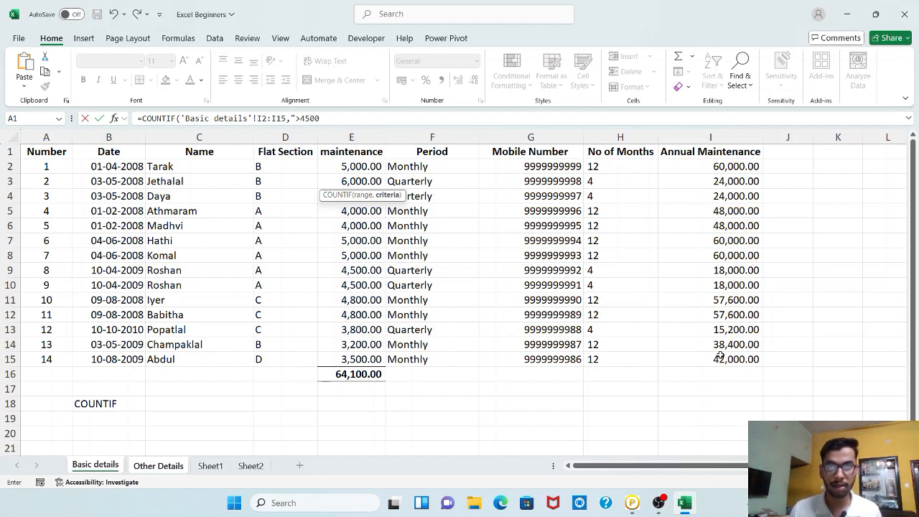
type("0")
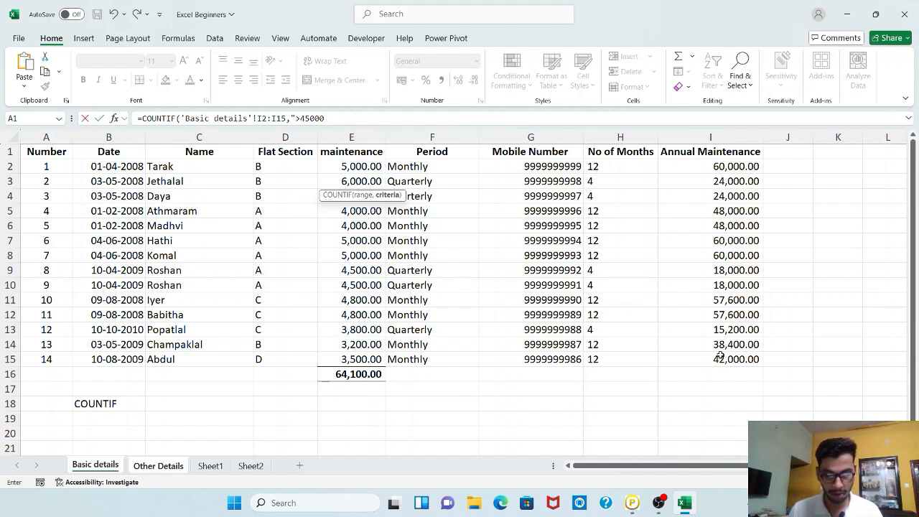
type("\")")
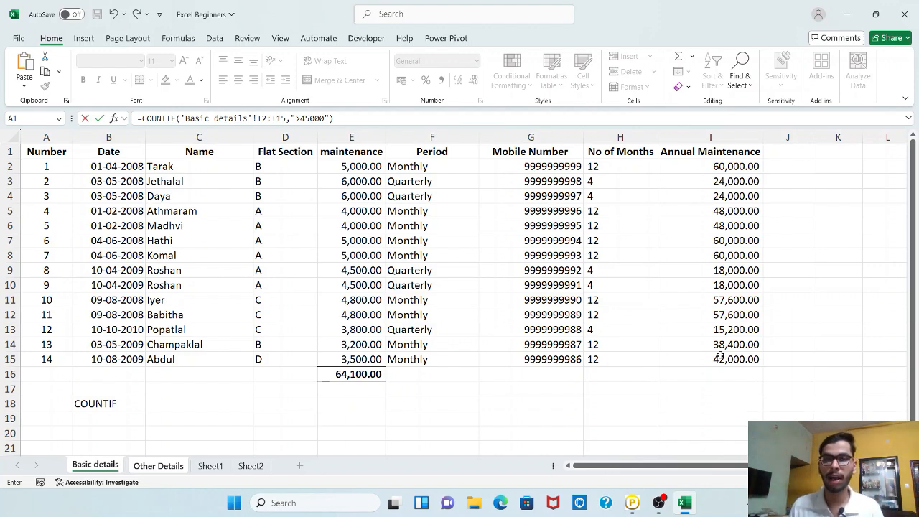
key("Return")
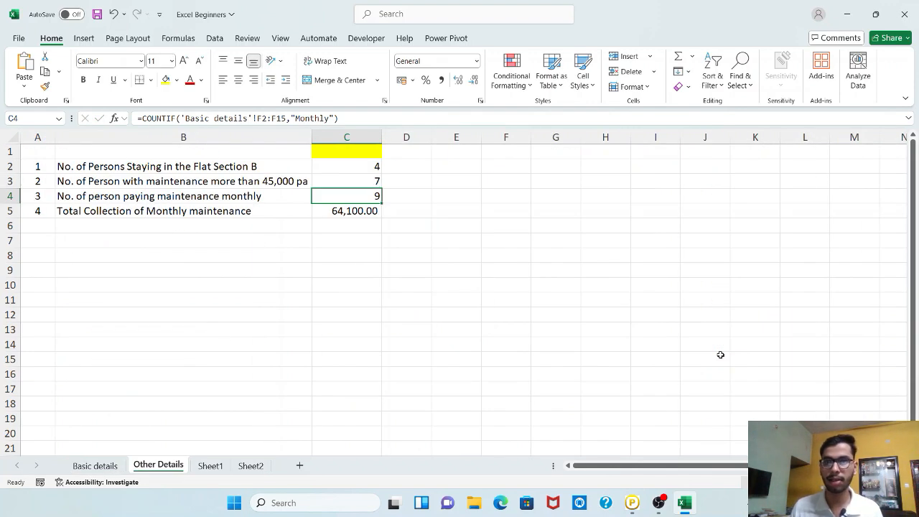
key("Up")
key("Right")
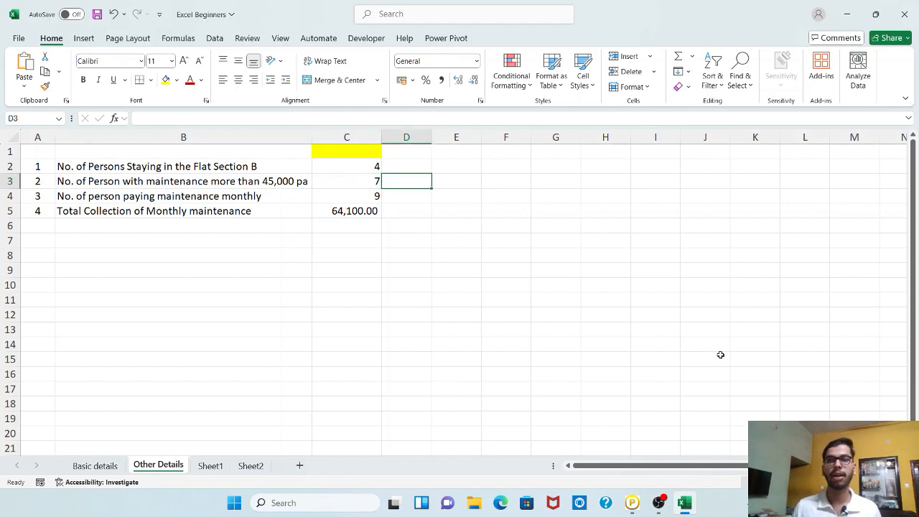
key("Left")
key("Right")
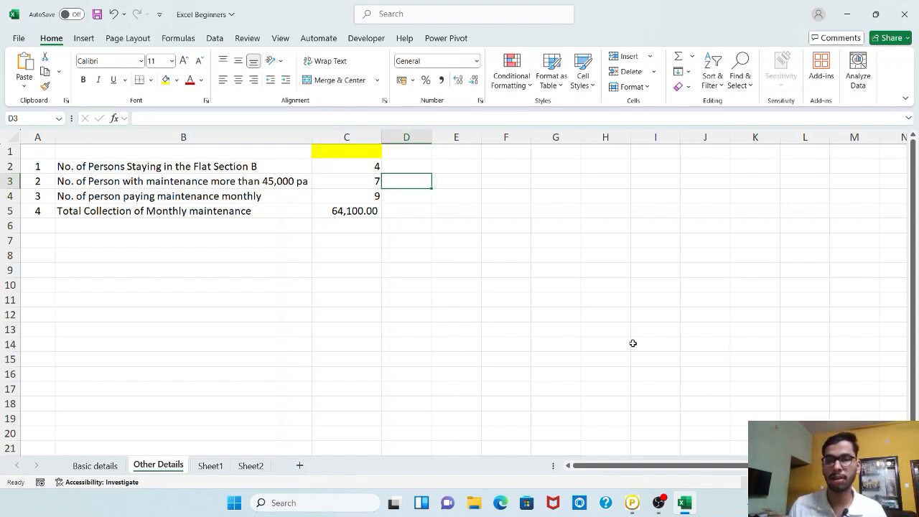
Turn on AutoFilter for the header row A1:I1 of the Basic details sheet.
left_click(92, 463)
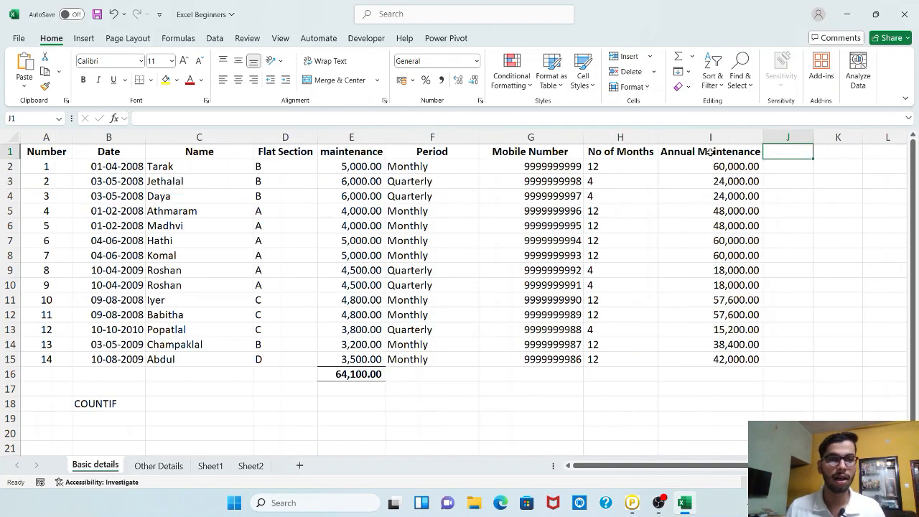
left_click_drag(711, 152, 46, 151)
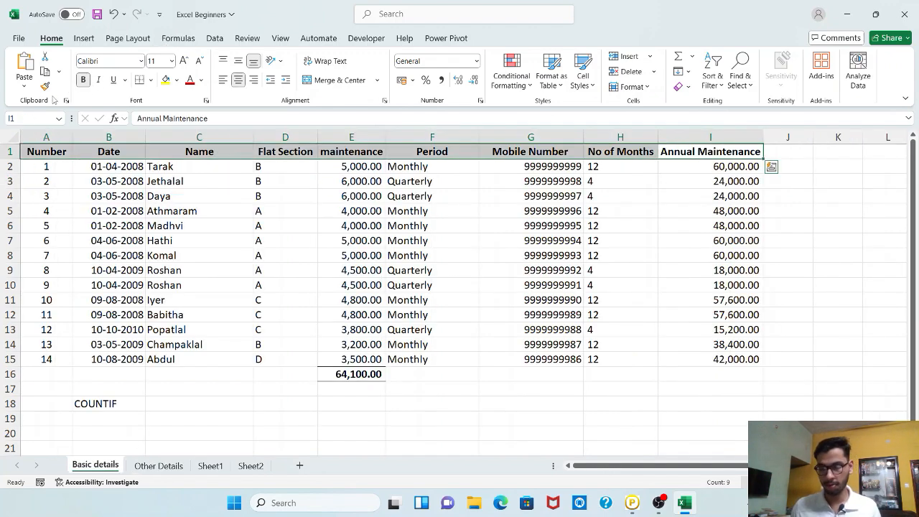
key("ctrl+shift+l")
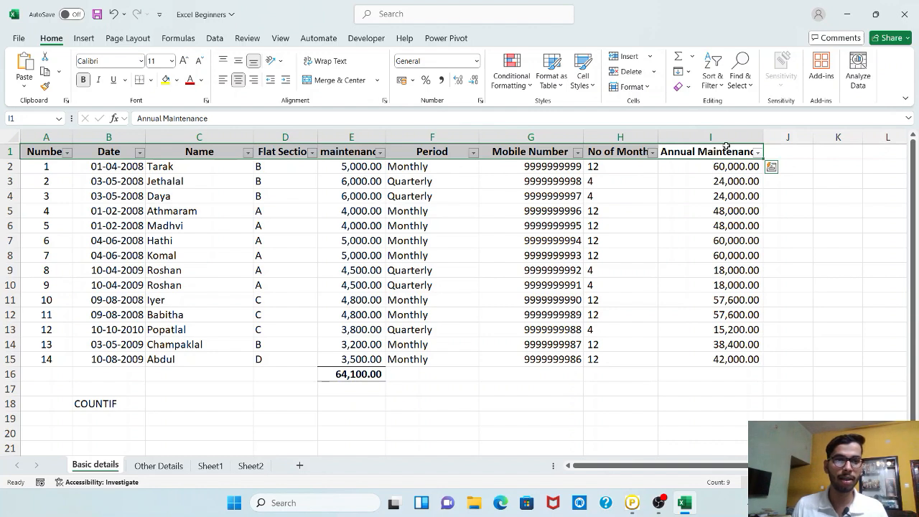
Filter the Annual Maintenance column to show values greater than 45000.
left_click(758, 152)
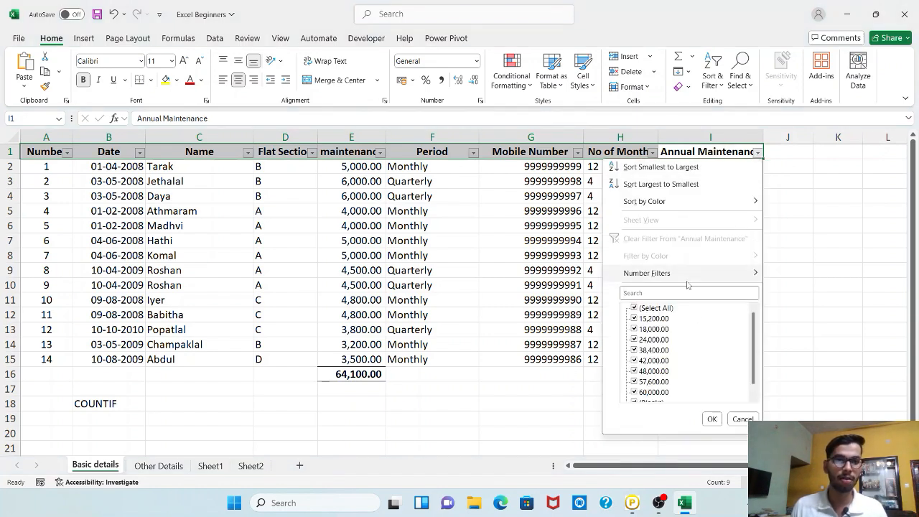
mouse_move(688, 273)
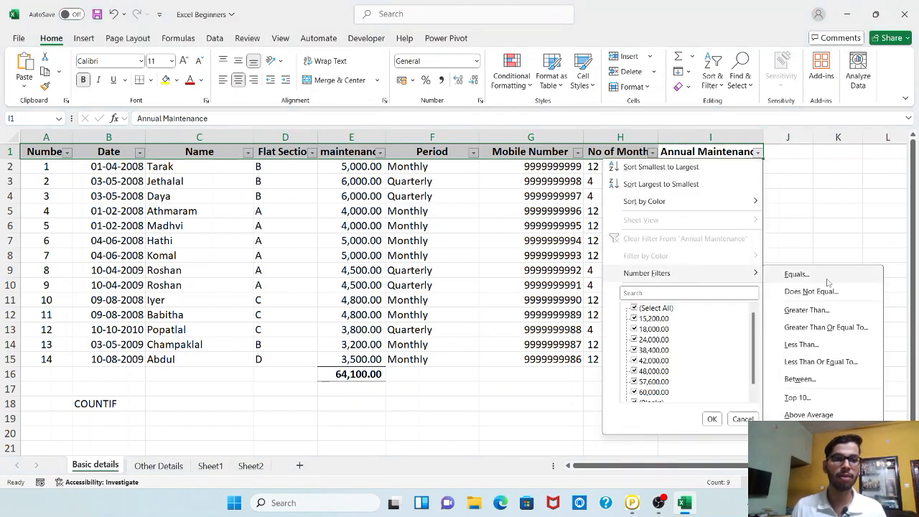
left_click(806, 310)
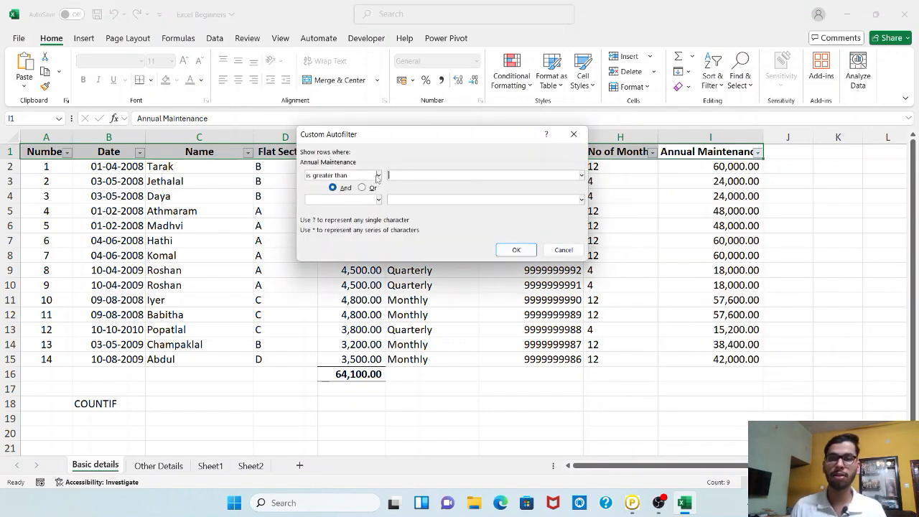
type("45000")
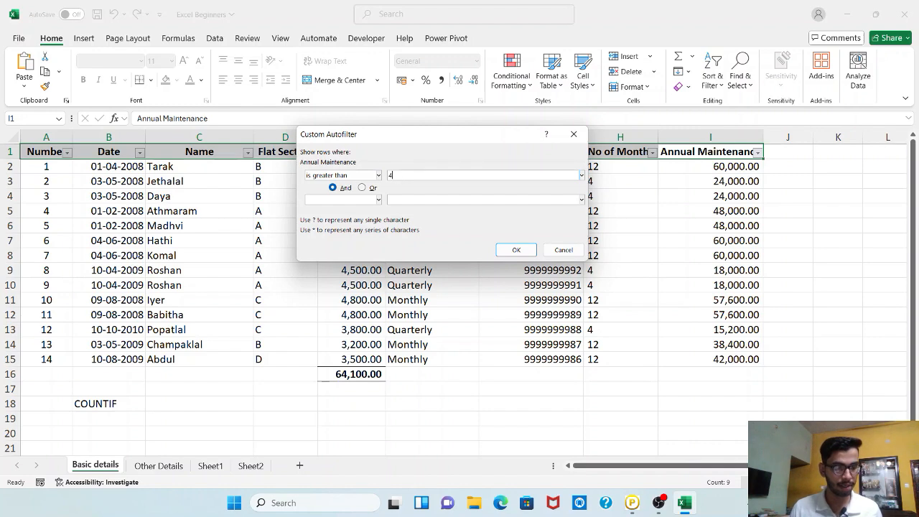
left_click(506, 251)
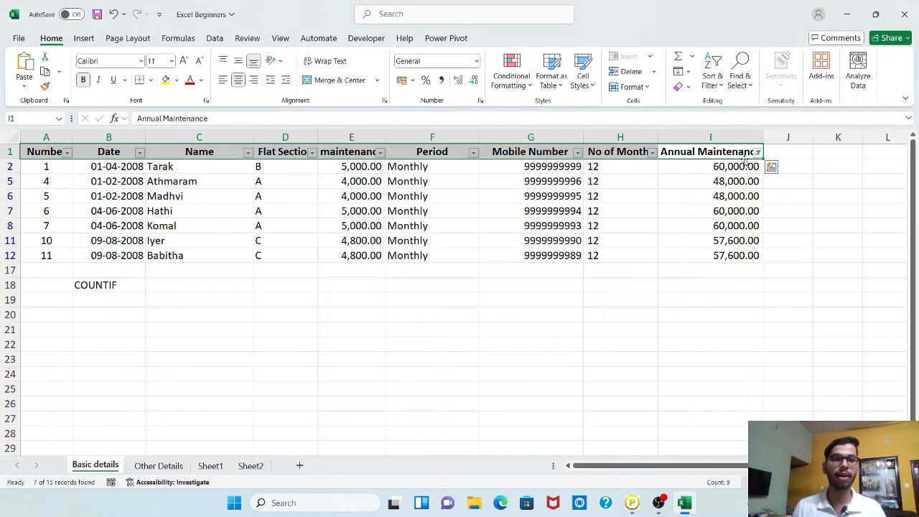
Select the filtered Annual Maintenance values and return to the Other Details sheet to compare with the count.
left_click_drag(744, 166, 748, 256)
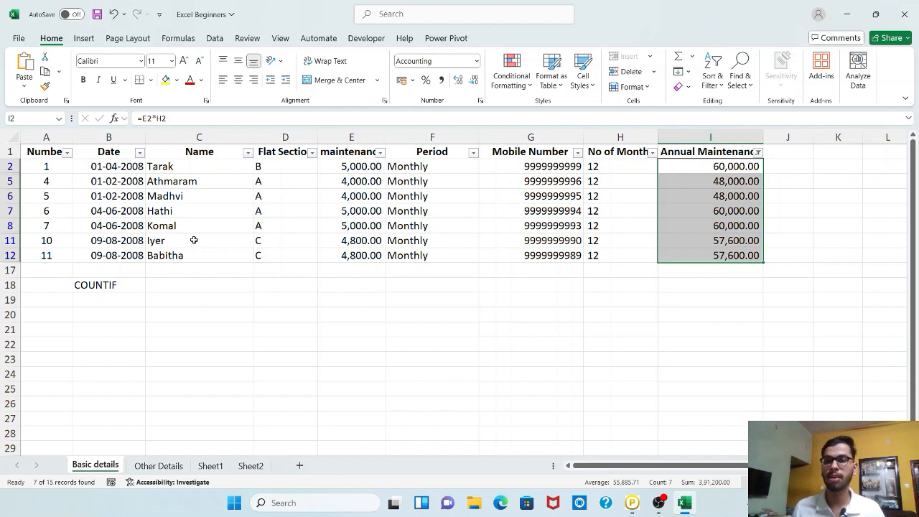
left_click(162, 466)
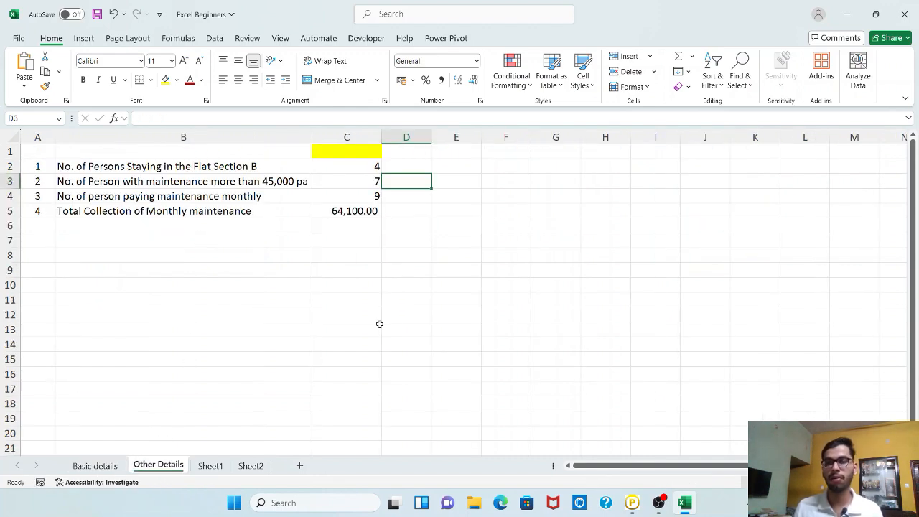